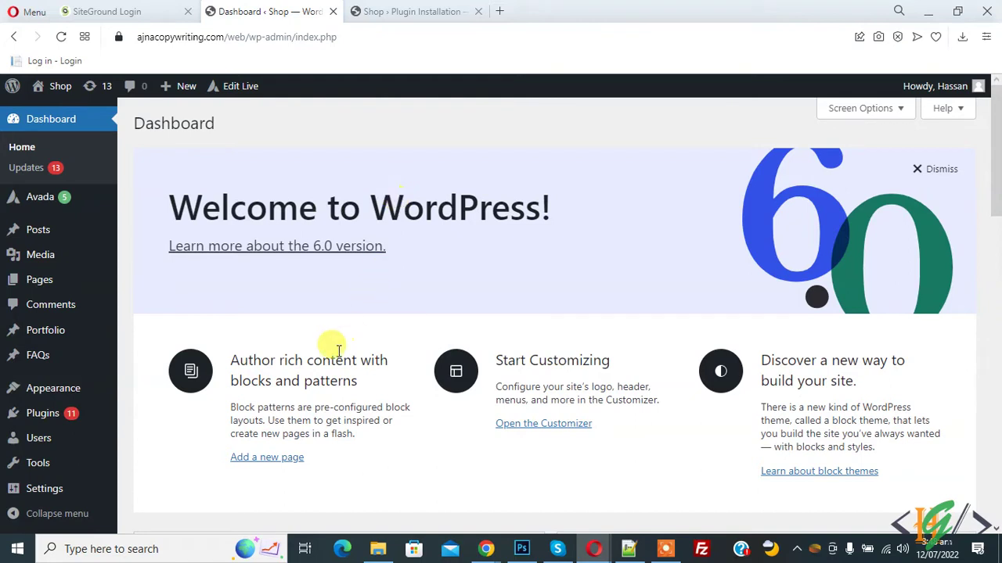
Search the plugin directory for 'Inactive Logout', then install and activate it.
mouse_move(42, 413)
click(142, 443)
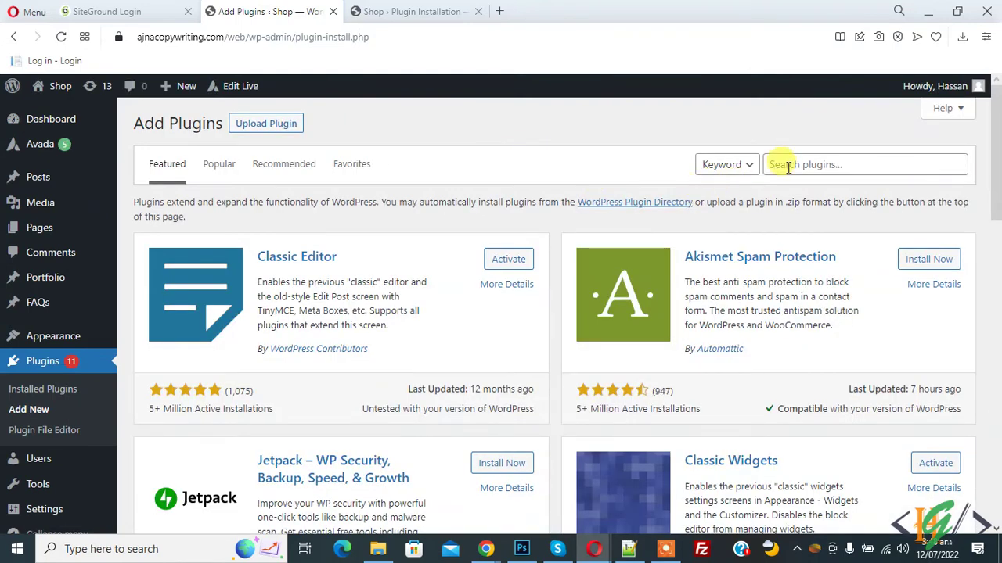
click(783, 164)
text(Inactive Logout)
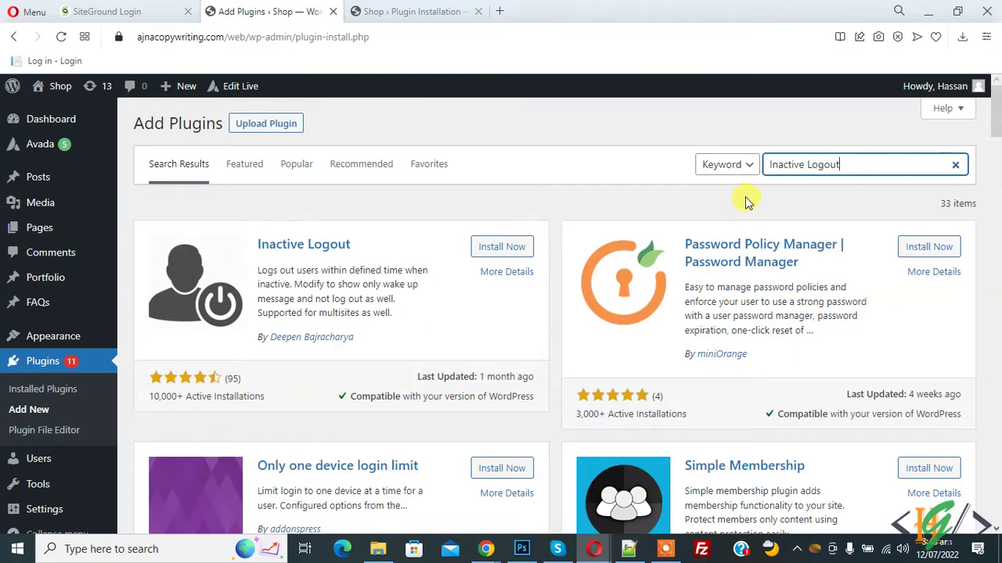
click(499, 248)
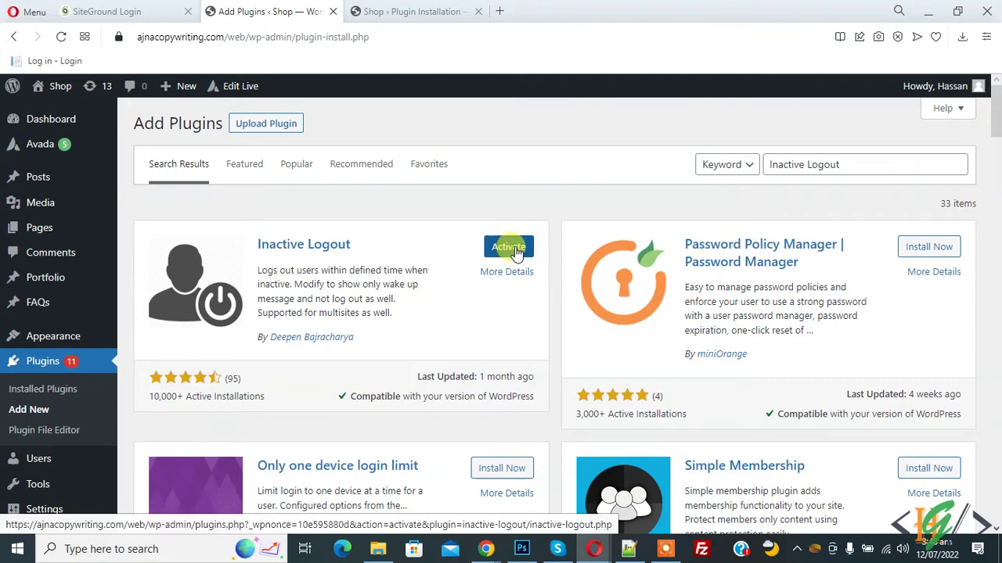
click(512, 249)
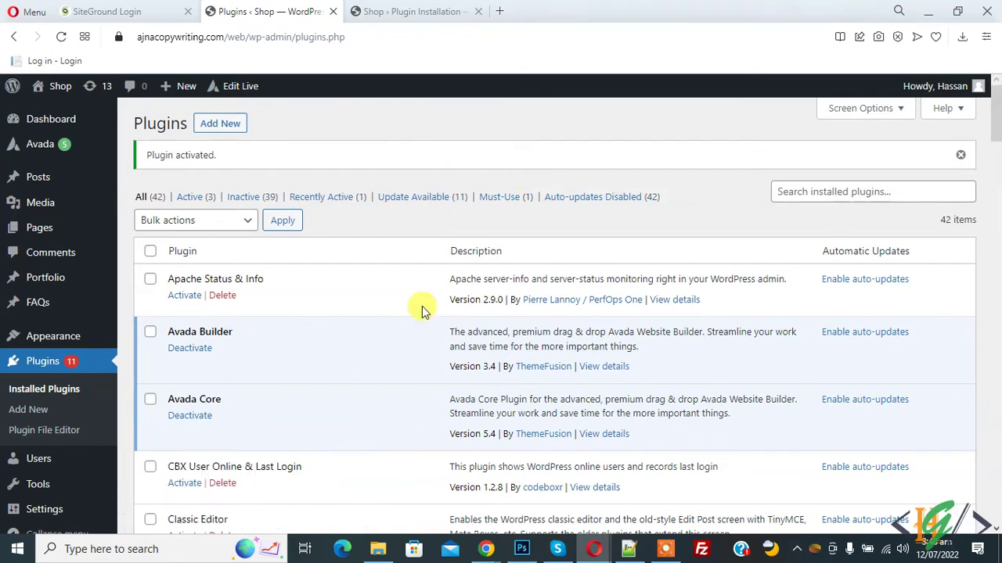
Change the Inactive Logout Idle Timeout from 15 to 10 minutes.
scroll(422, 311, down, 1)
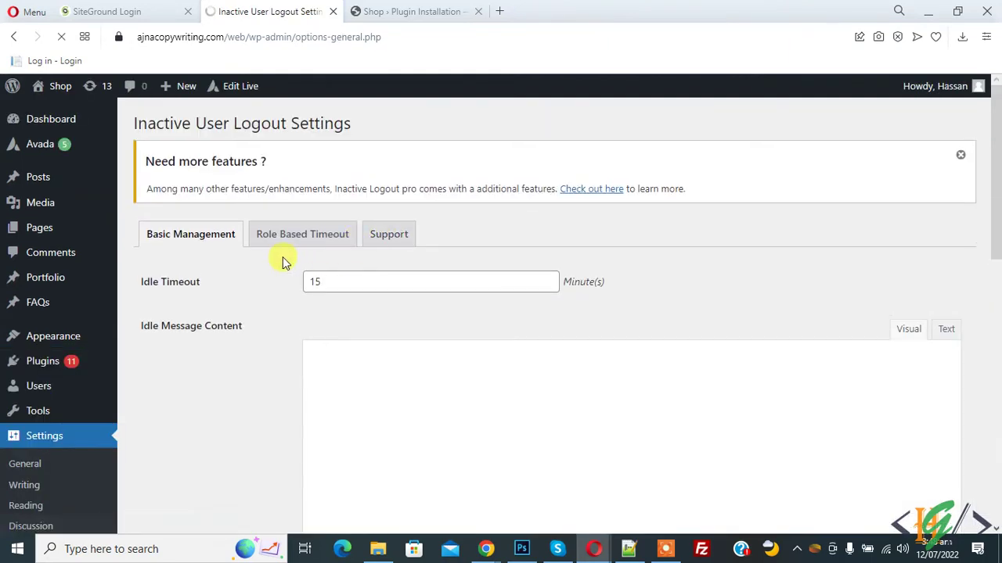
drag(136, 123, 283, 122)
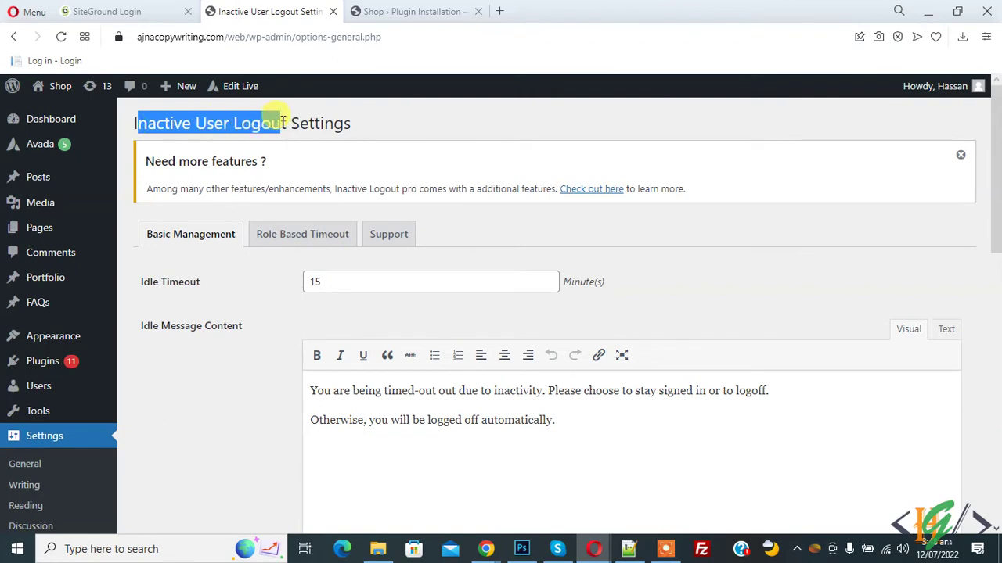
click(282, 122)
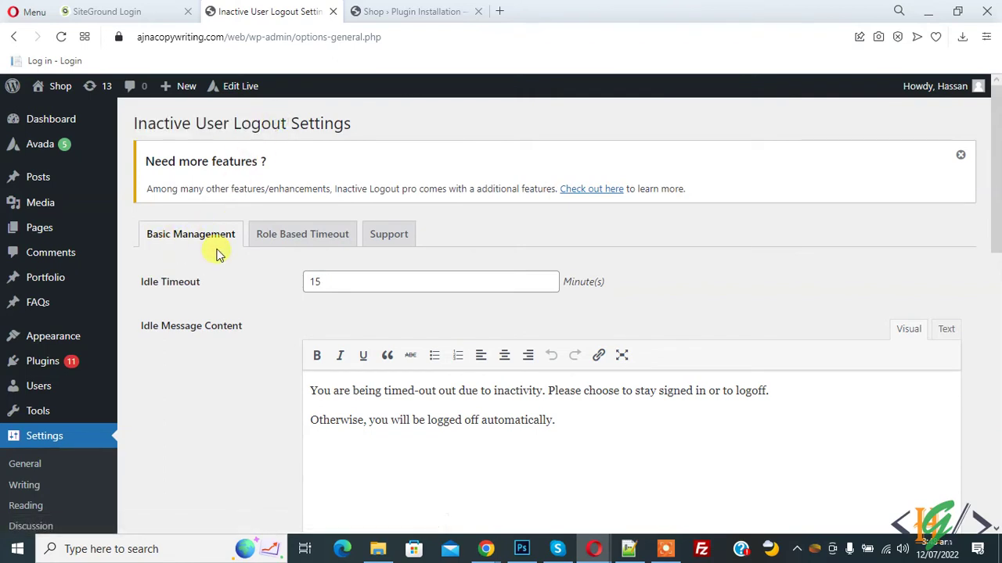
drag(145, 289, 243, 283)
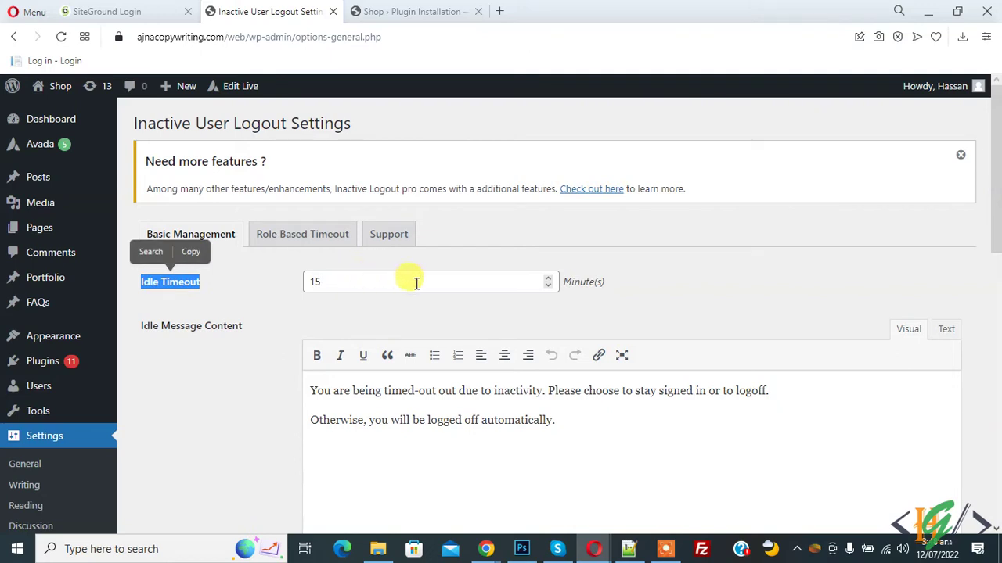
drag(349, 279, 289, 283)
text(10)
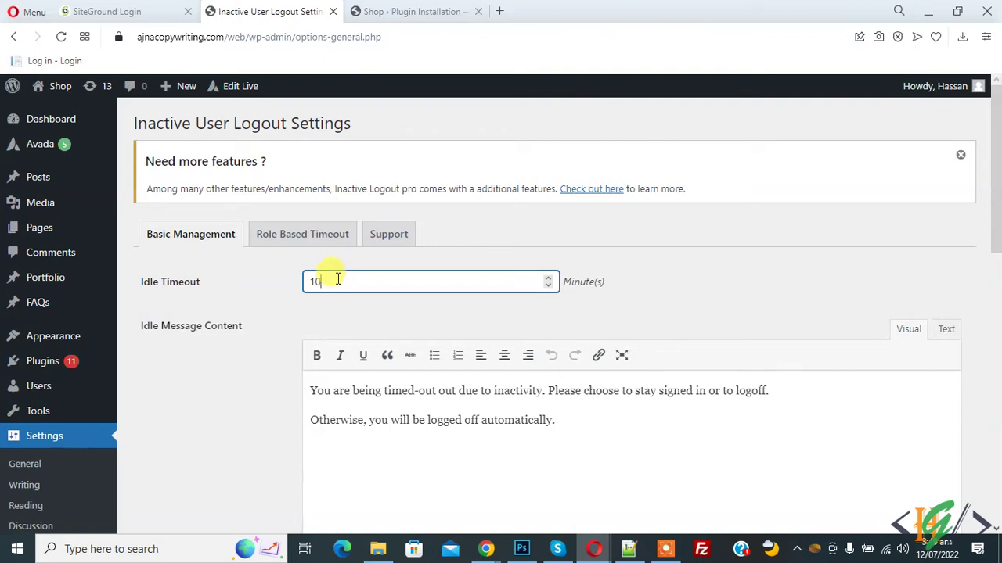
click(197, 282)
Review the default Idle Message Content, leaving it unchanged.
scroll(198, 282, down, 1)
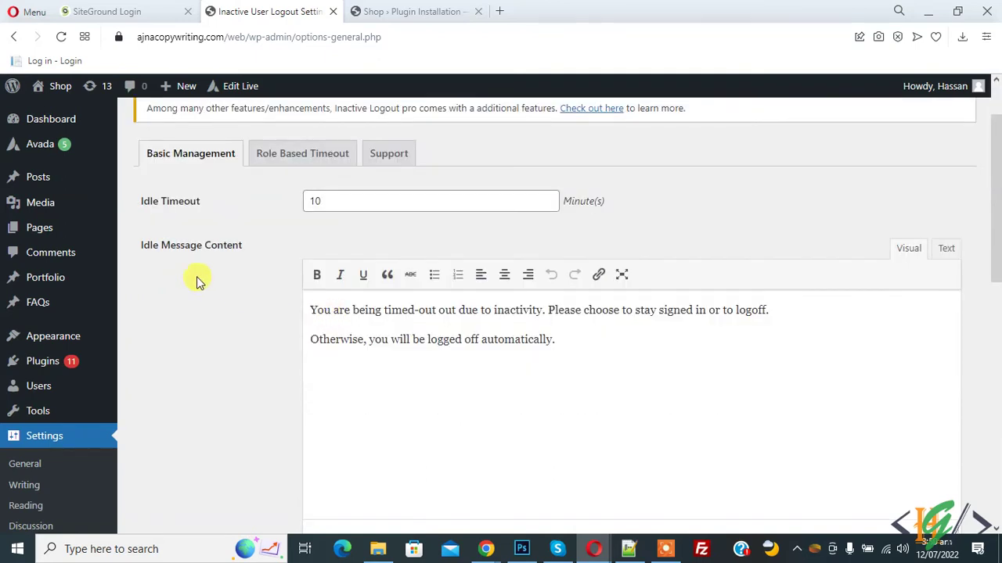
drag(145, 257, 212, 252)
click(213, 252)
click(335, 305)
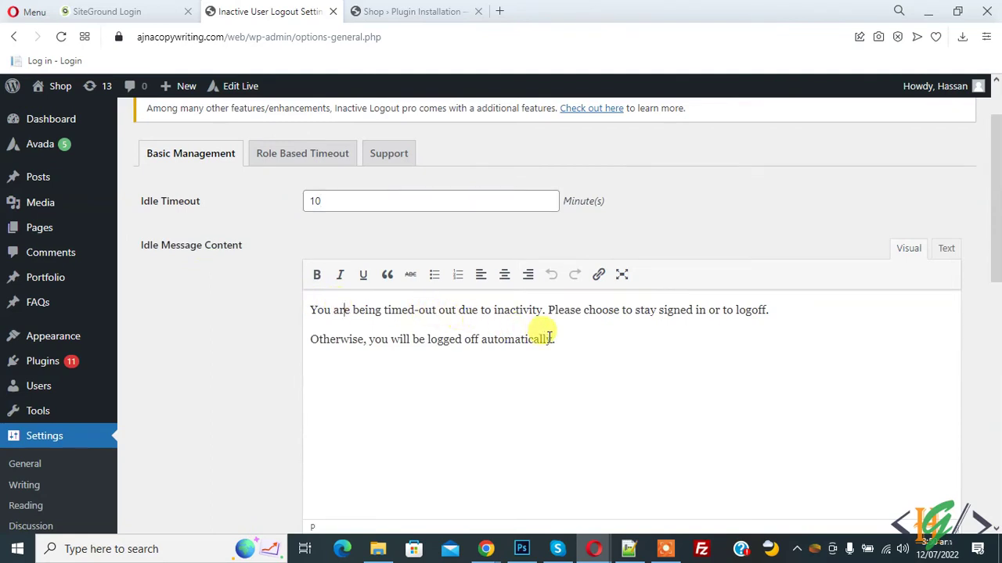
drag(557, 340, 311, 312)
click(339, 309)
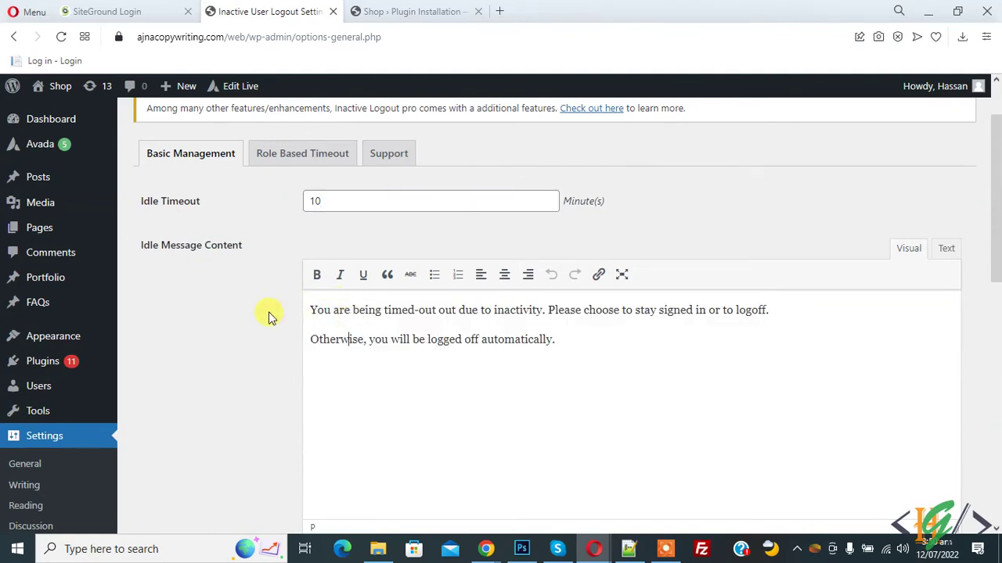
scroll(253, 298, down, 2)
scroll(252, 300, down, 2)
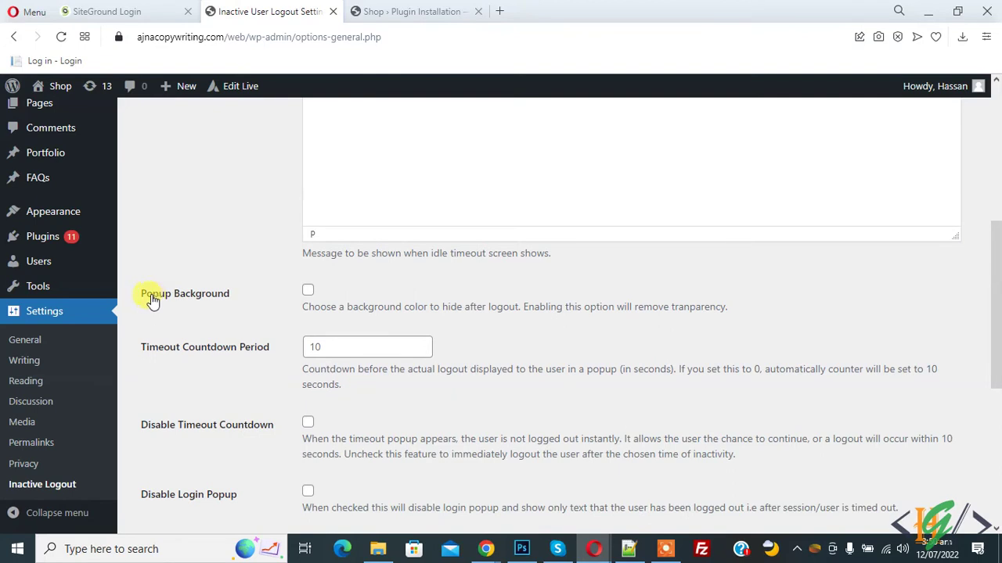
Try the custom popup background colour option, then turn it back off.
click(309, 295)
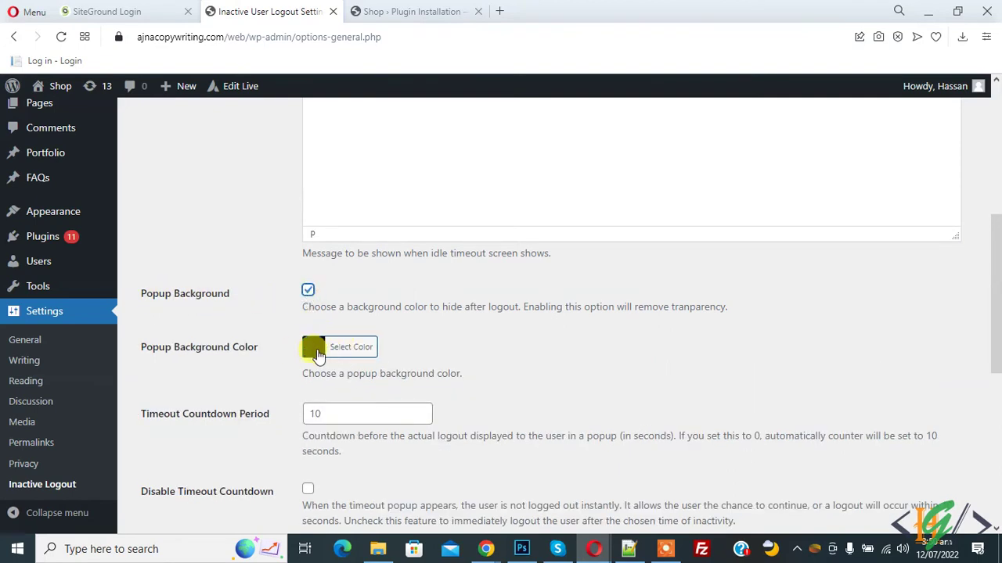
click(309, 291)
scroll(306, 292, down, 1)
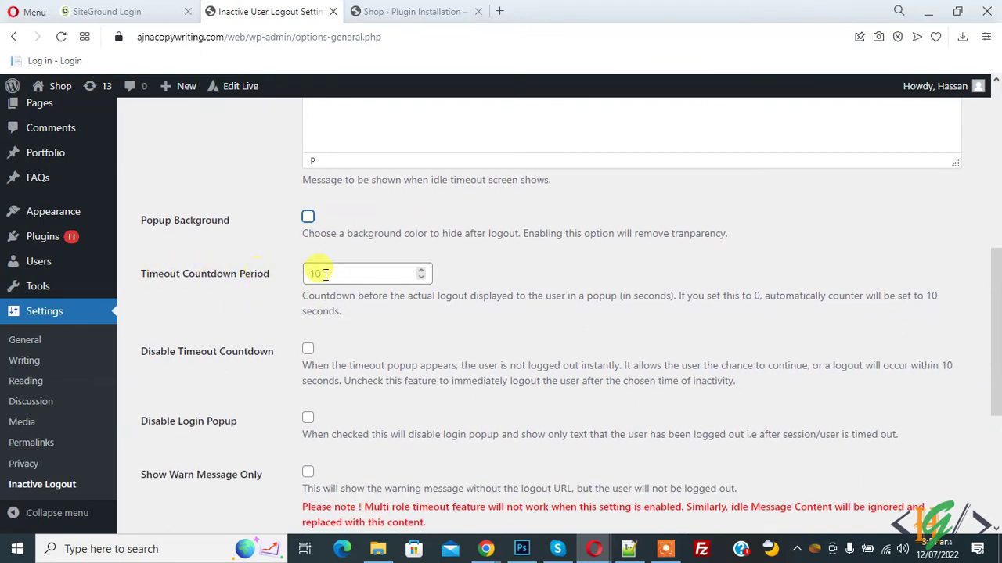
mouse_move(367, 273)
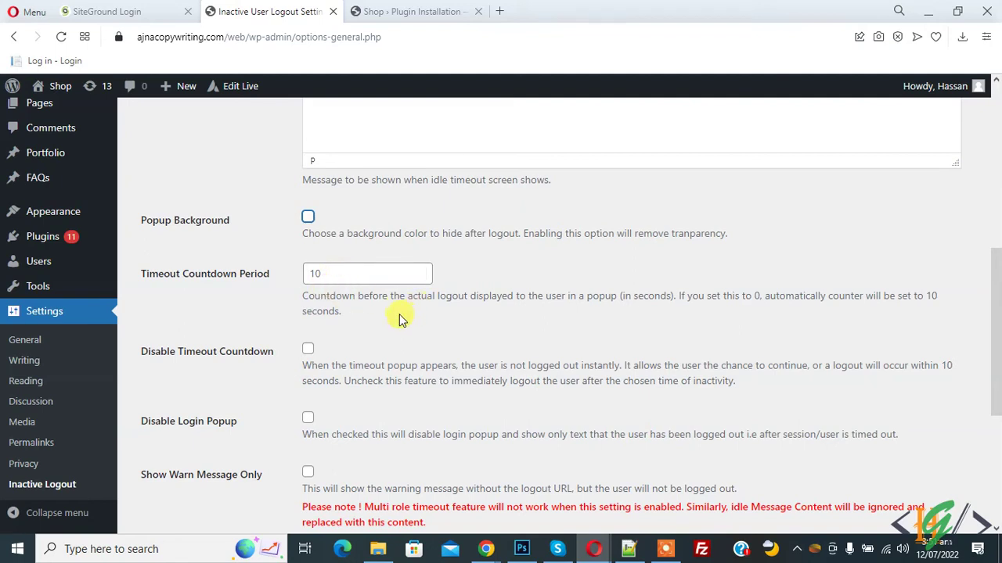
Review the 10-second countdown period note, leaving countdown and login-popup disabling unchecked.
drag(305, 295, 786, 298)
click(680, 294)
drag(865, 297, 915, 298)
click(375, 336)
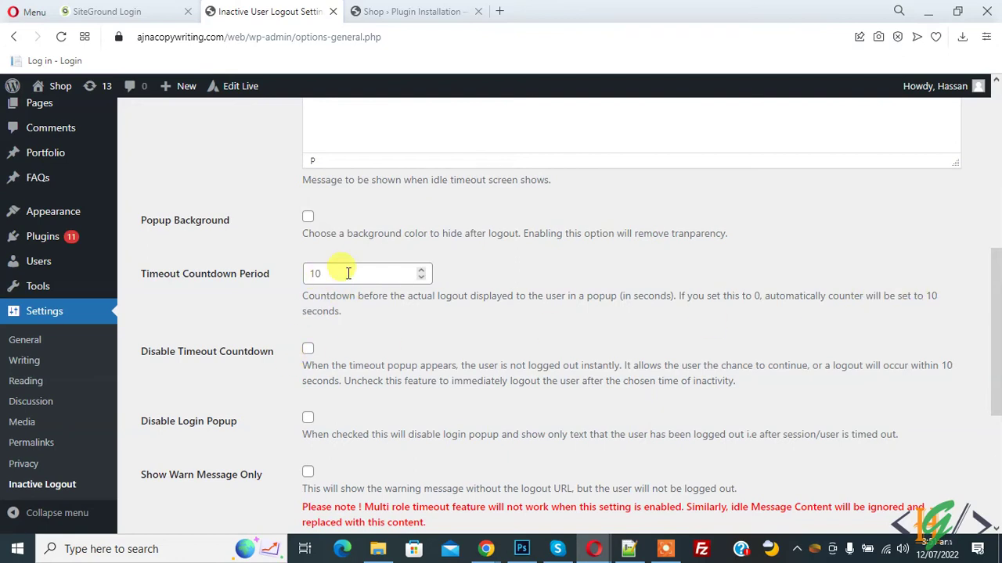
scroll(356, 267, down, 1)
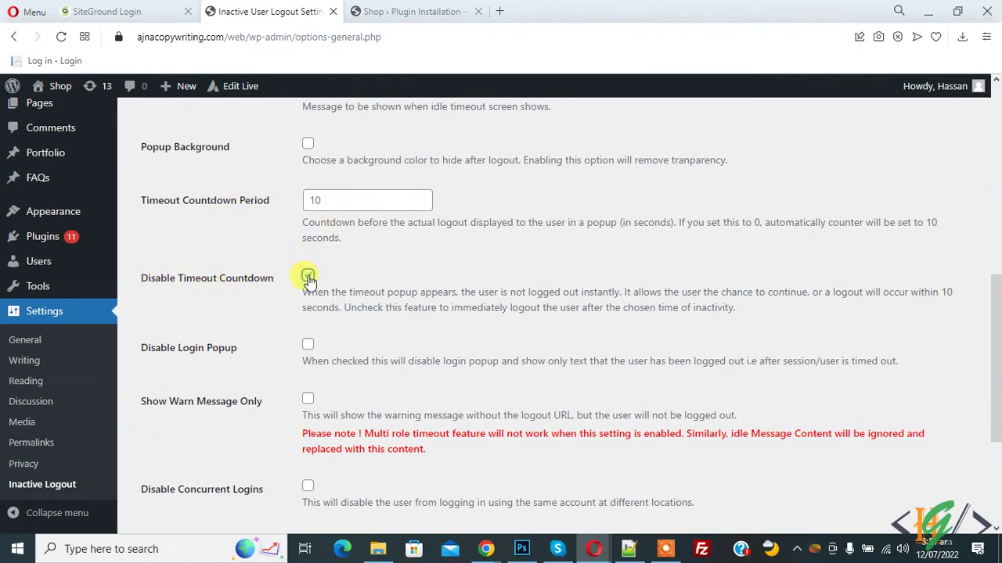
scroll(201, 280, down, 1)
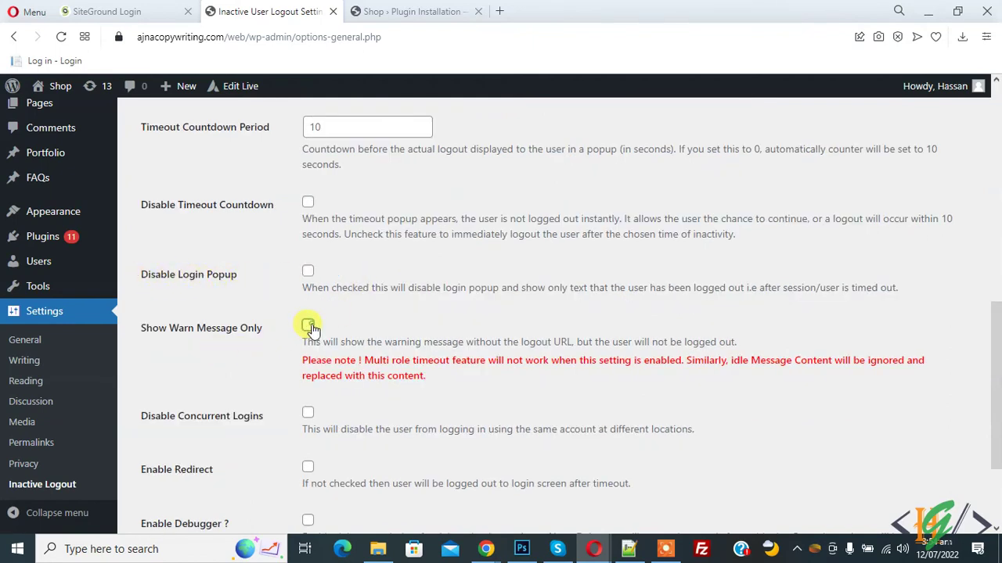
Turn on Show Warn Message Only.
click(308, 325)
scroll(313, 329, down, 1)
scroll(315, 336, down, 1)
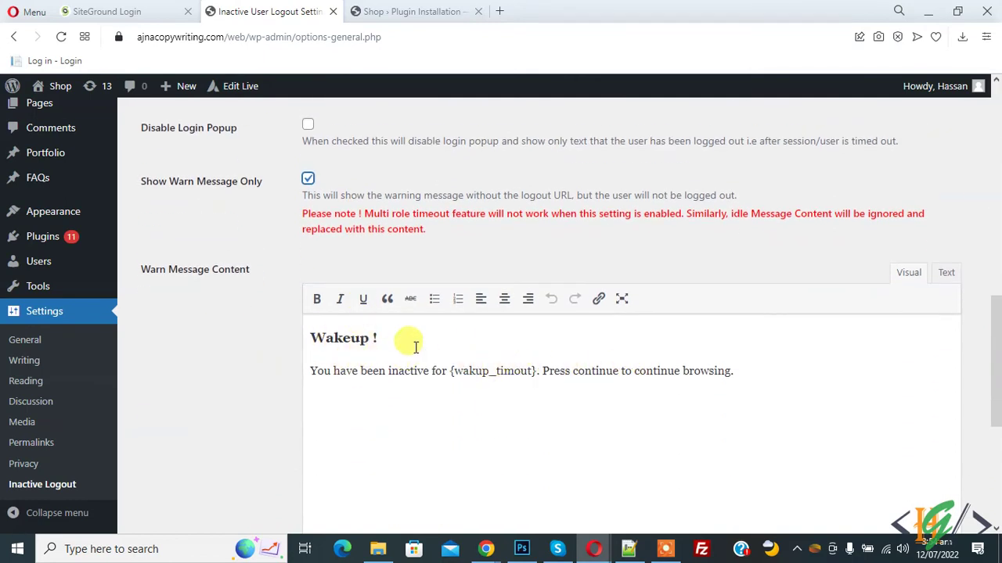
drag(450, 371, 535, 371)
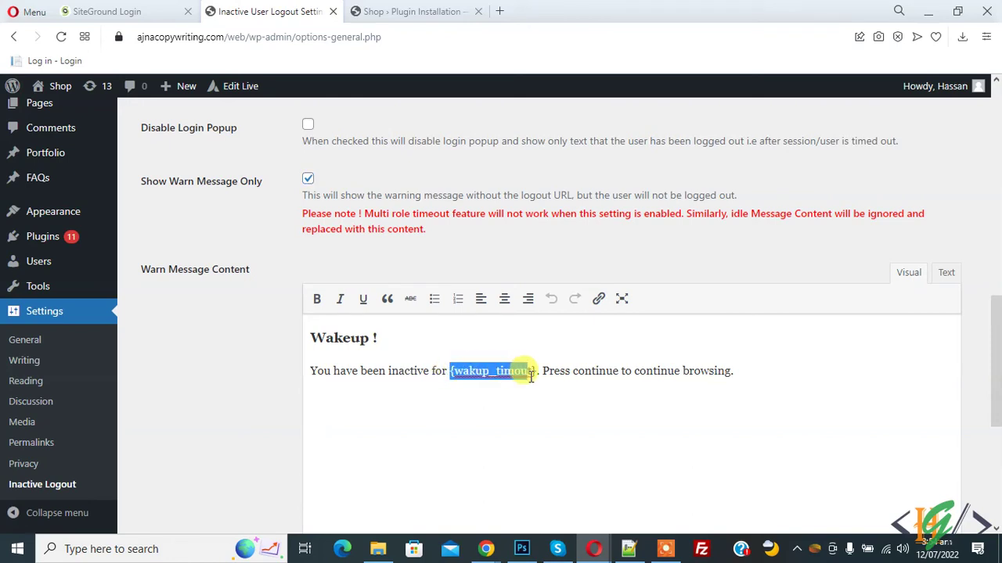
scroll(266, 317, down, 2)
scroll(266, 306, down, 2)
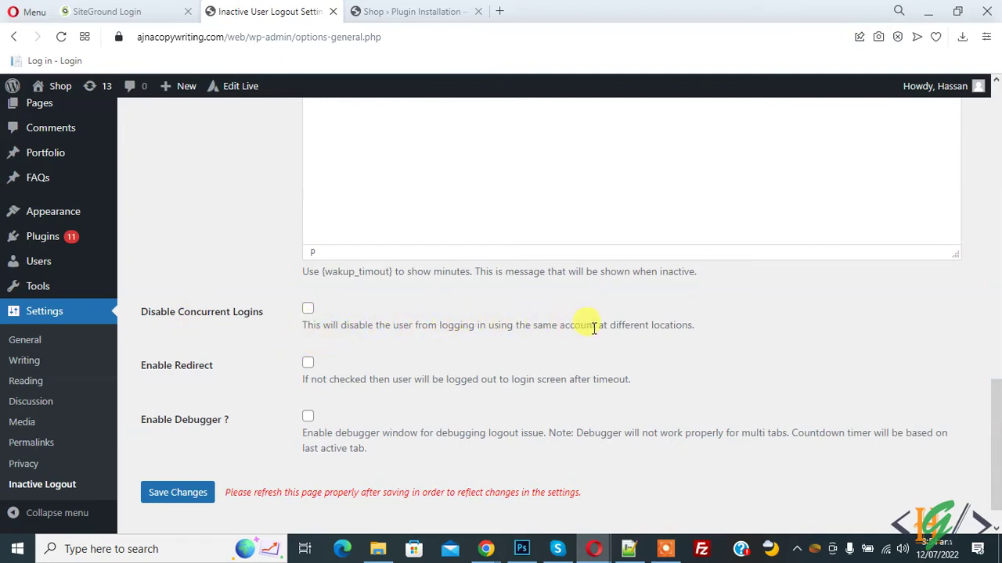
Disable concurrent logins, leave redirect off, and save the basic settings.
click(308, 310)
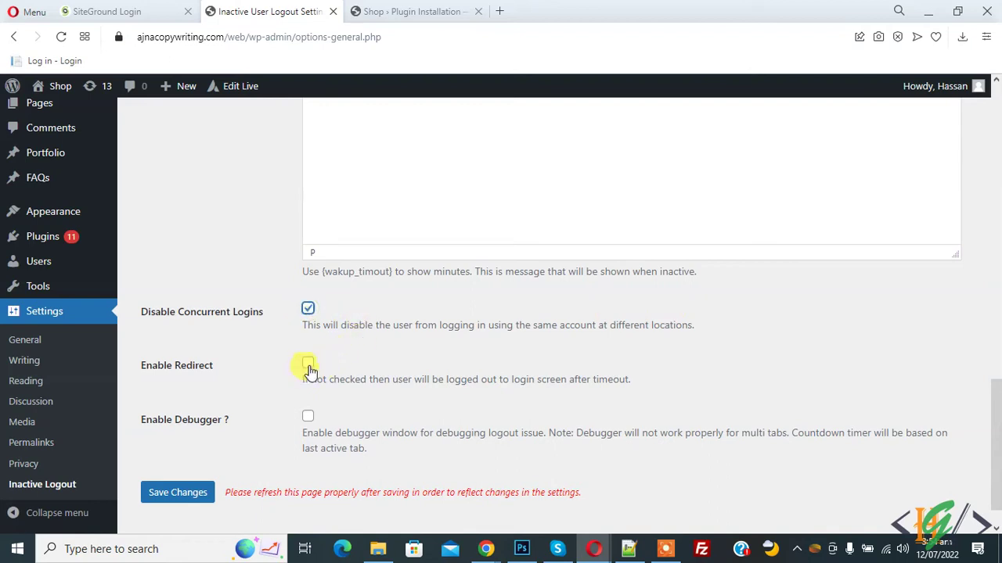
click(308, 365)
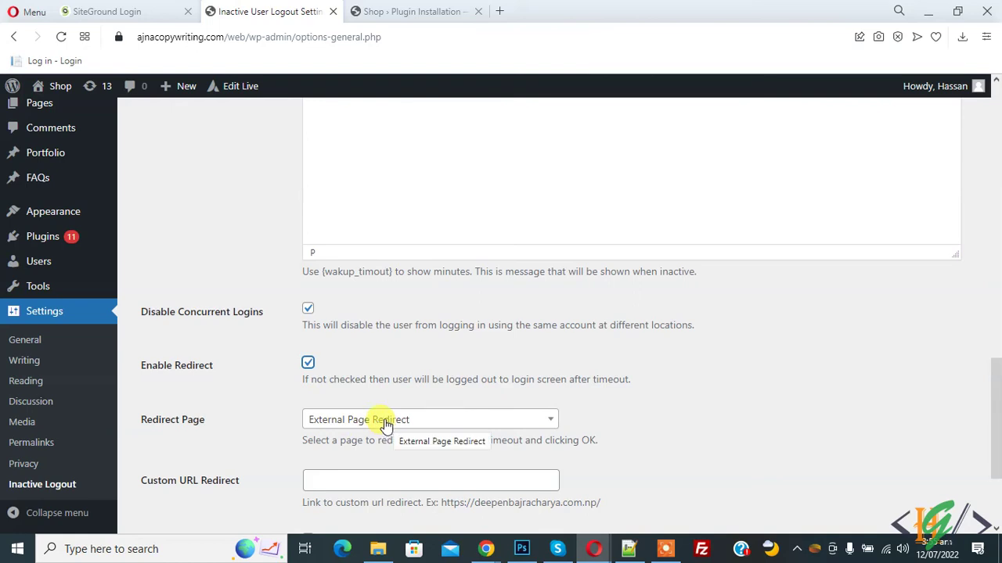
click(309, 363)
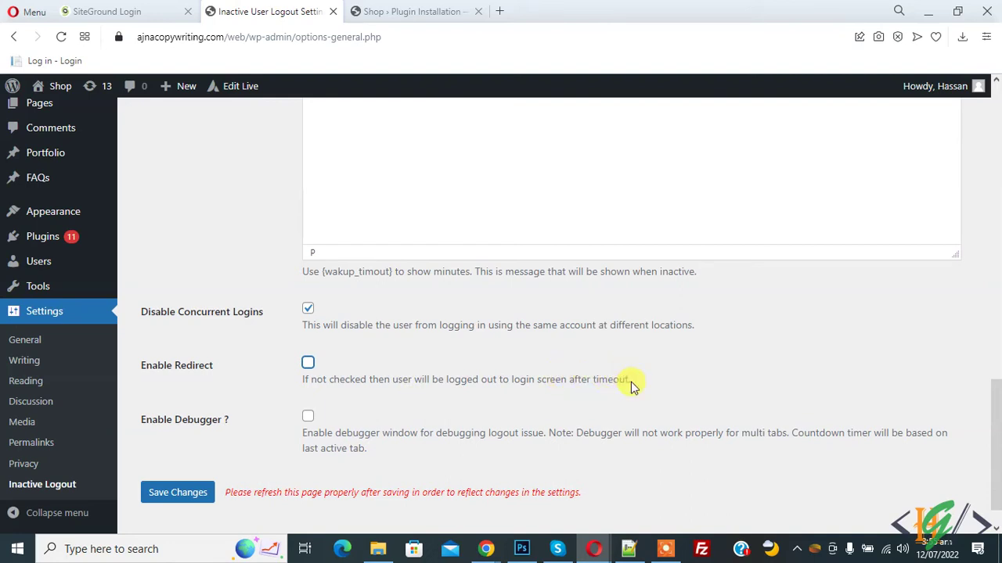
click(174, 500)
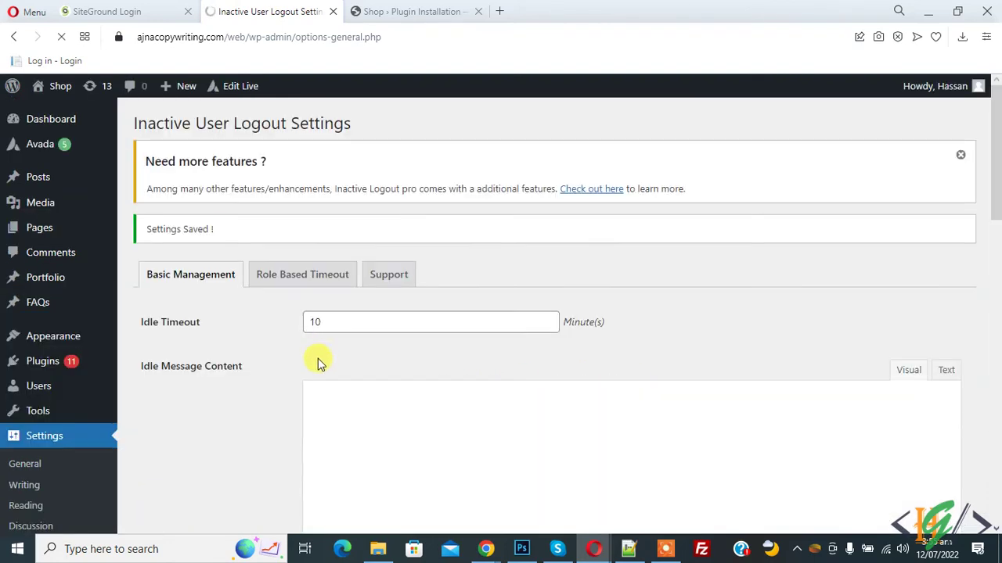
Enable Multi-Role Timeout on the Role Based Timeout tab.
click(293, 285)
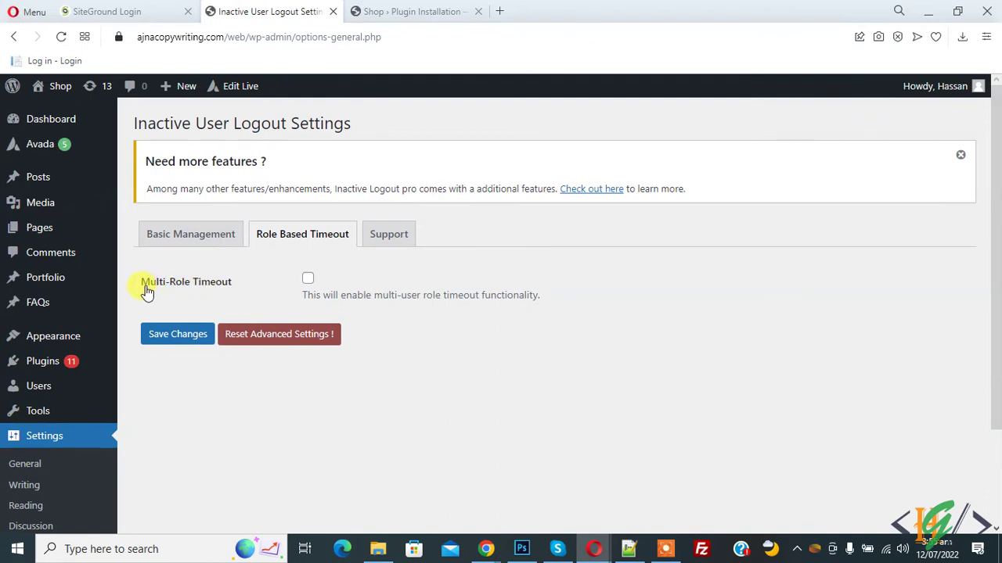
click(308, 280)
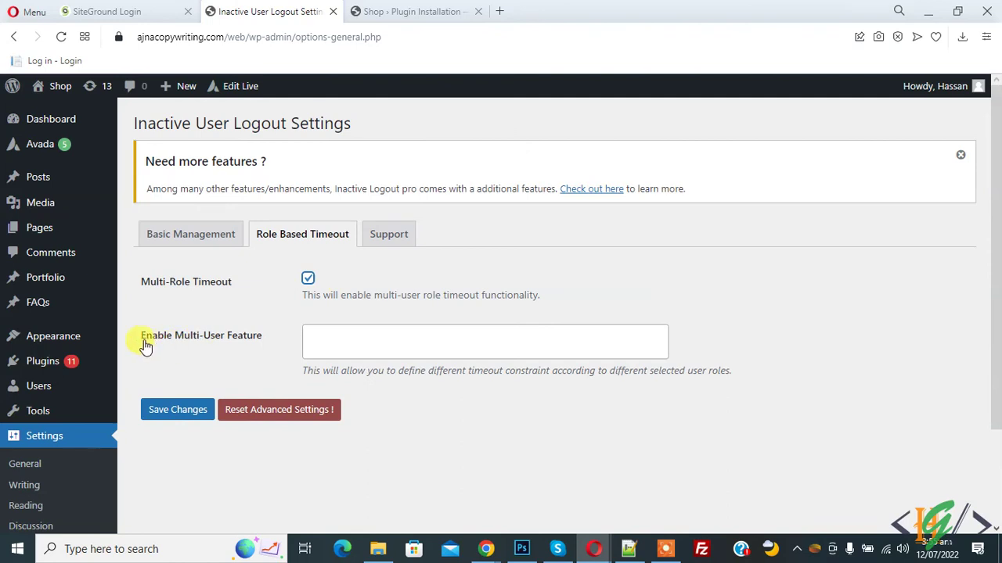
click(350, 340)
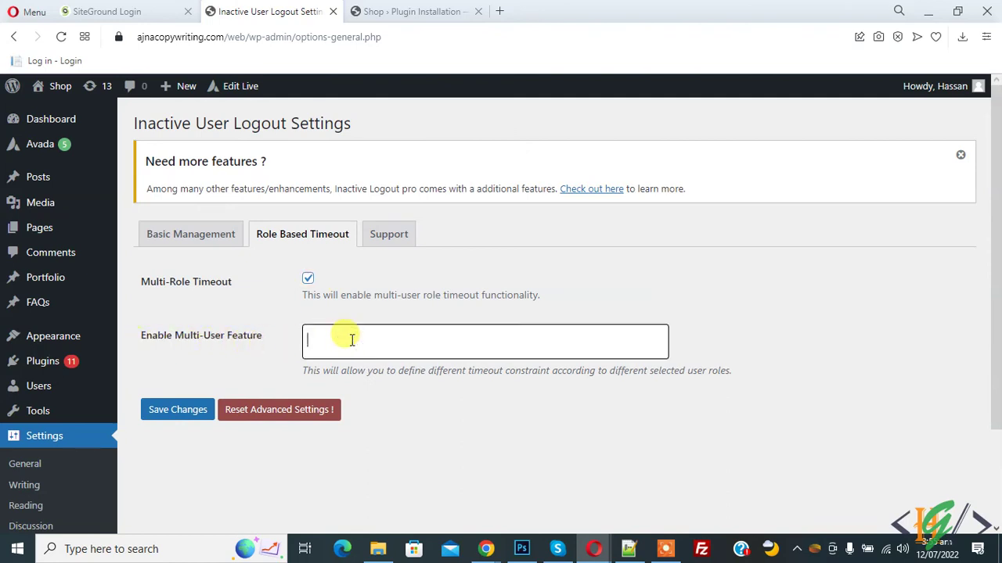
click(352, 340)
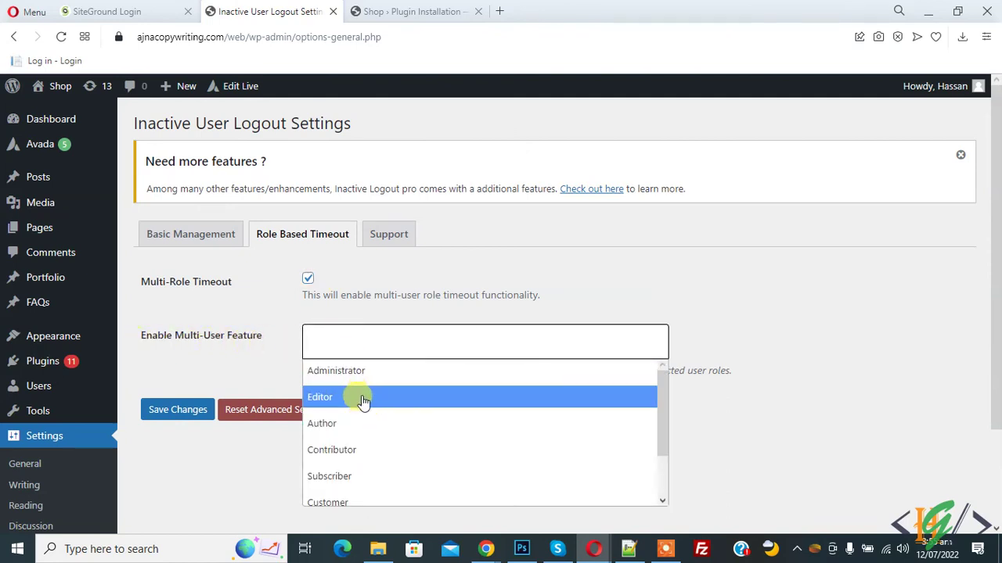
Add Administrator, Editor and Contributor as timed roles and save the settings.
click(356, 371)
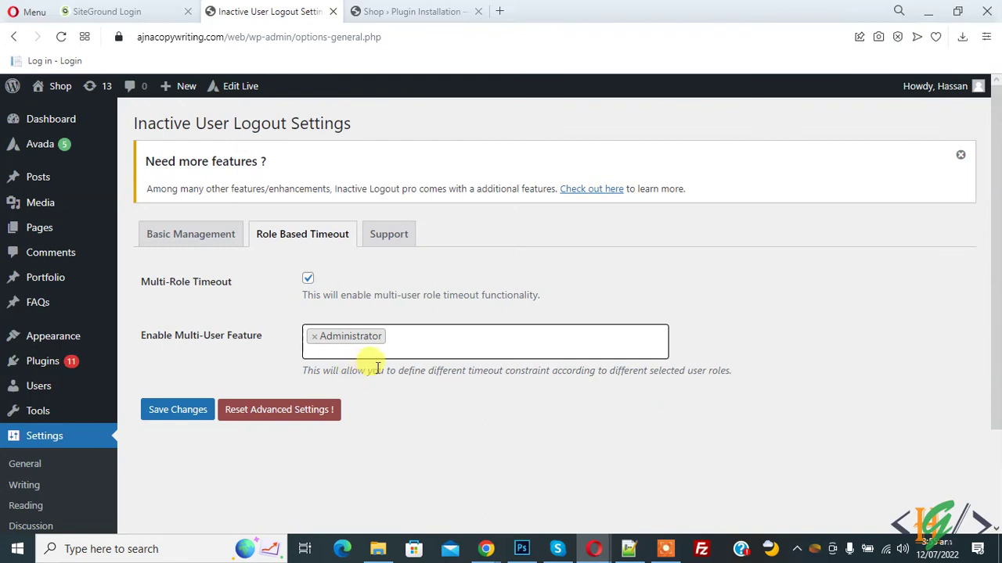
click(431, 352)
click(519, 405)
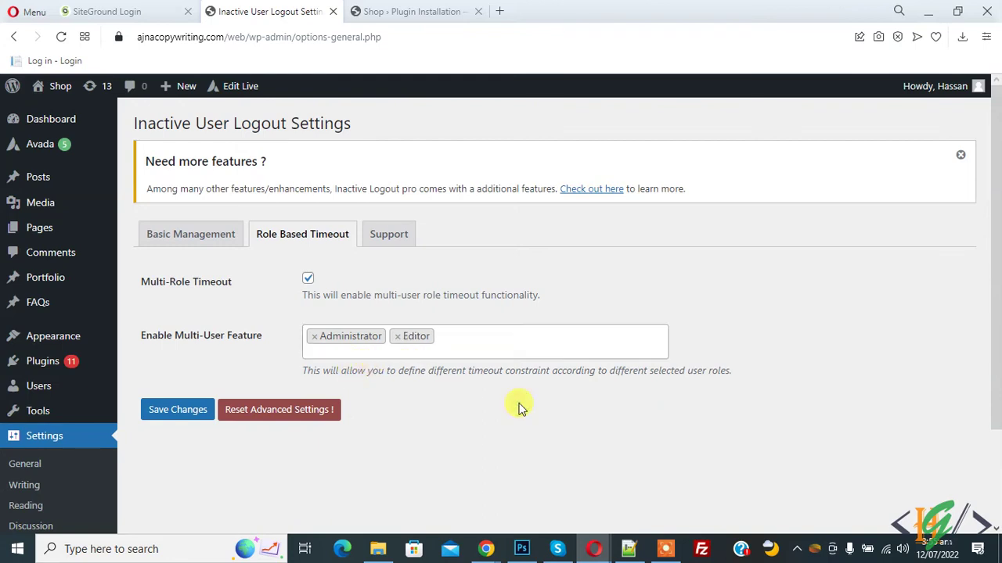
click(445, 337)
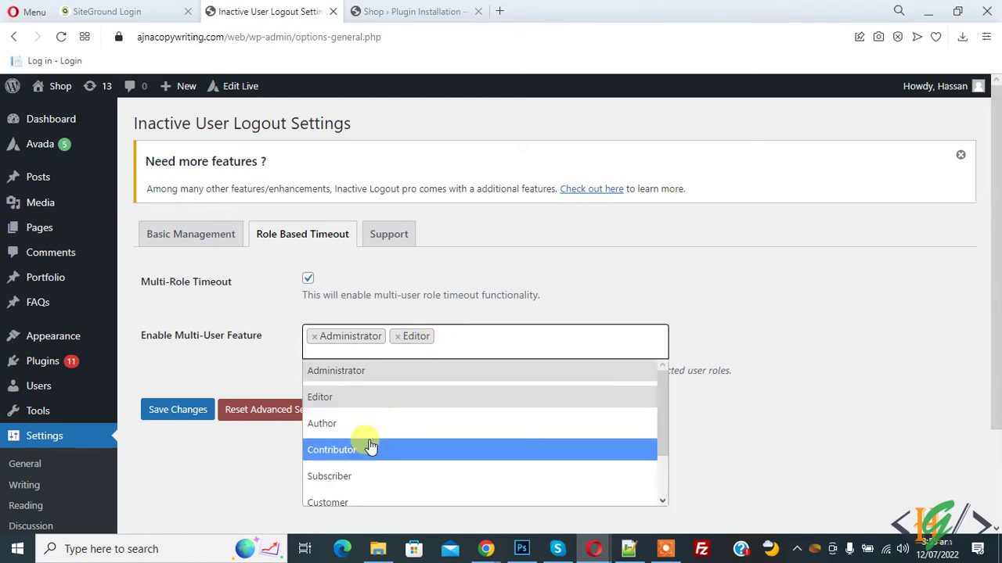
click(368, 449)
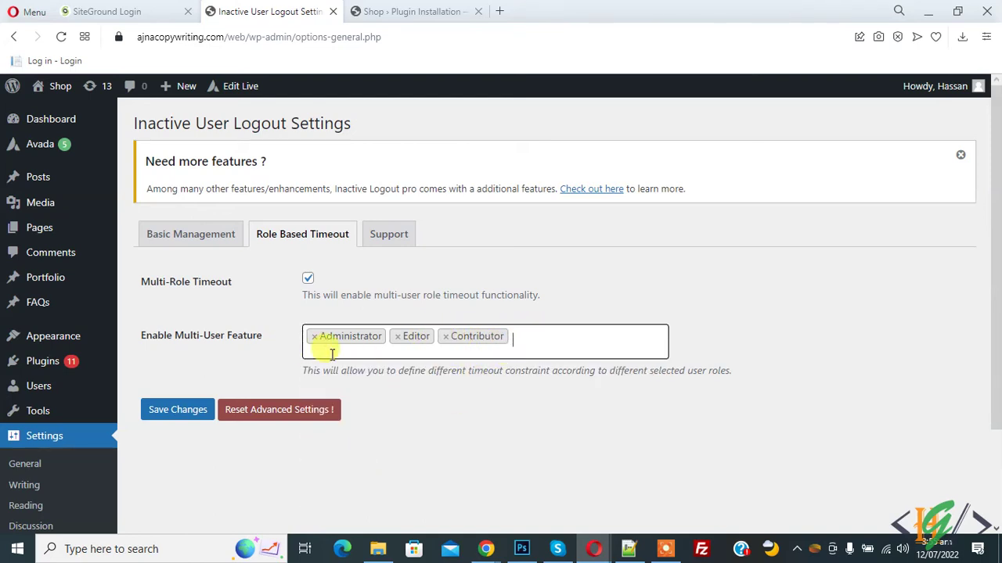
click(186, 412)
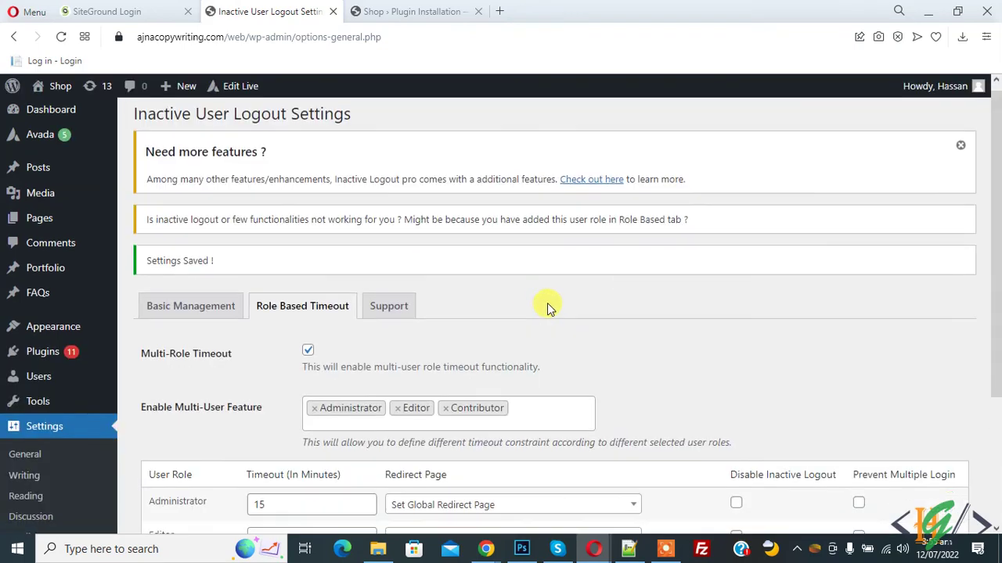
Save the role table with Administrator, Editor and Contributor each at 15 minutes.
scroll(547, 303, down, 3)
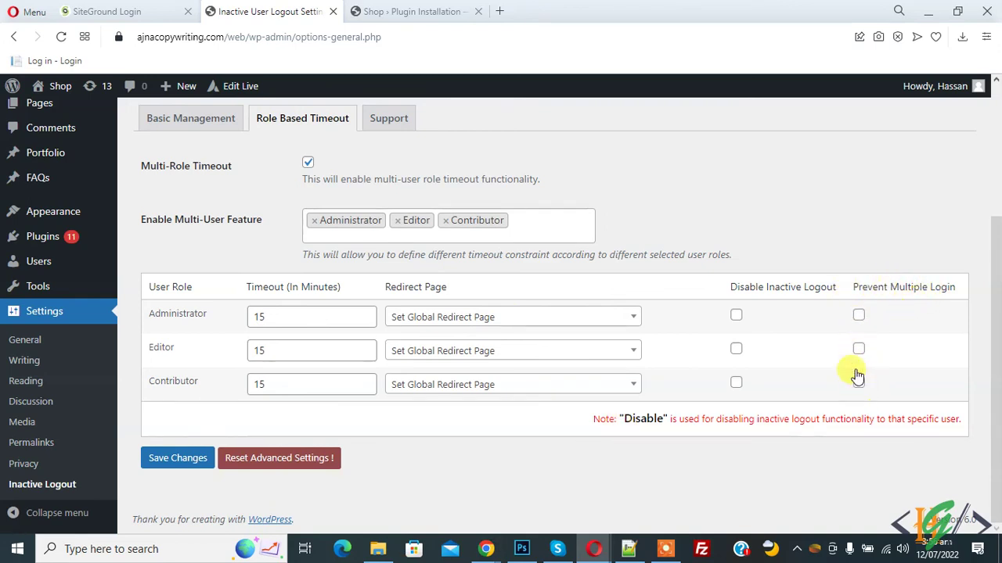
click(174, 462)
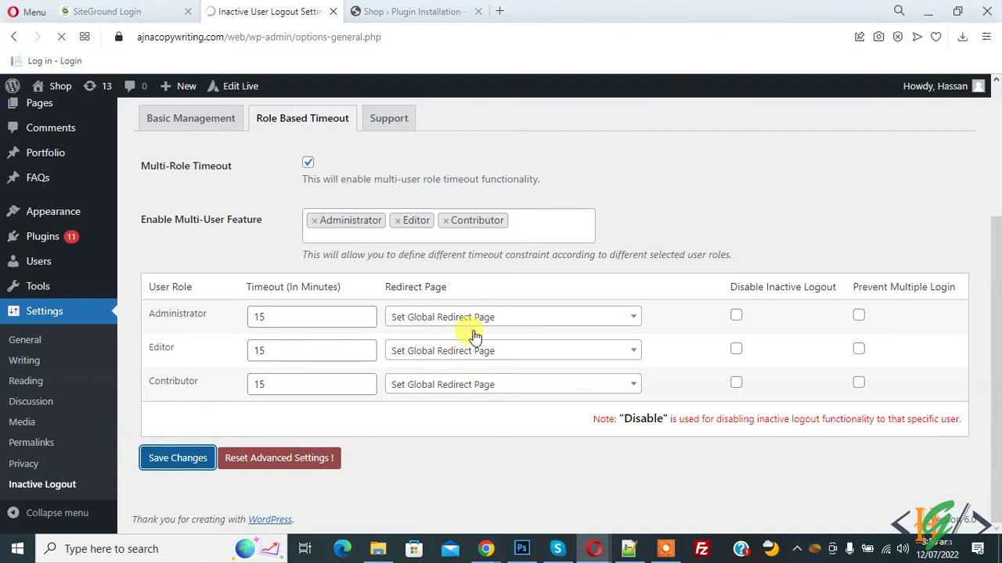